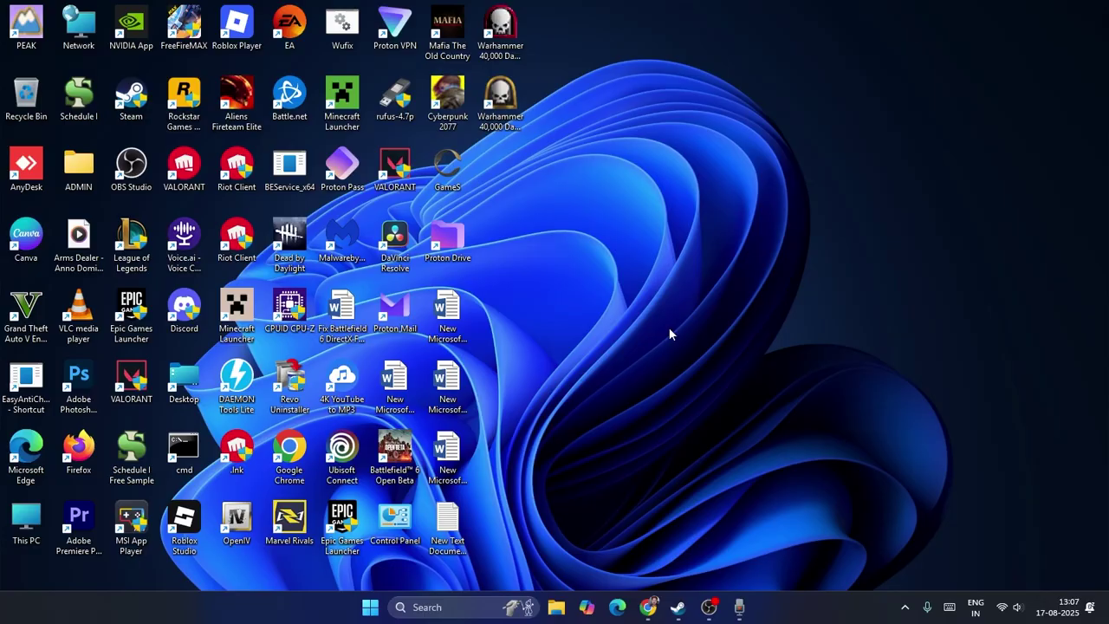
Step: Search Windows for Device Manager, open it and maximize its window
left_click(453, 606)
type("de")
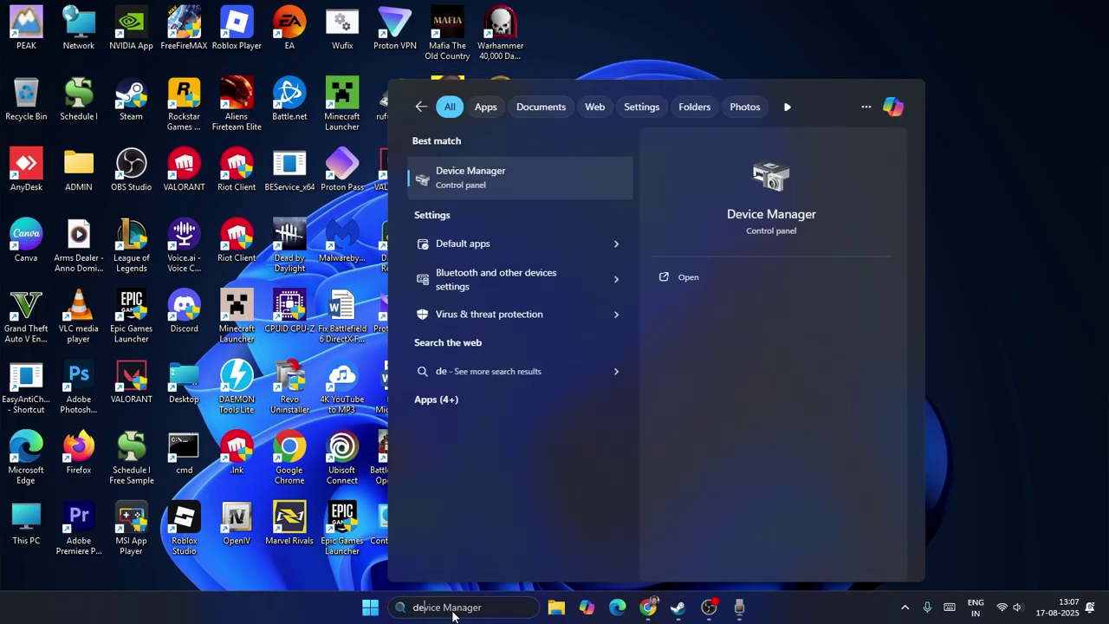
type("vice")
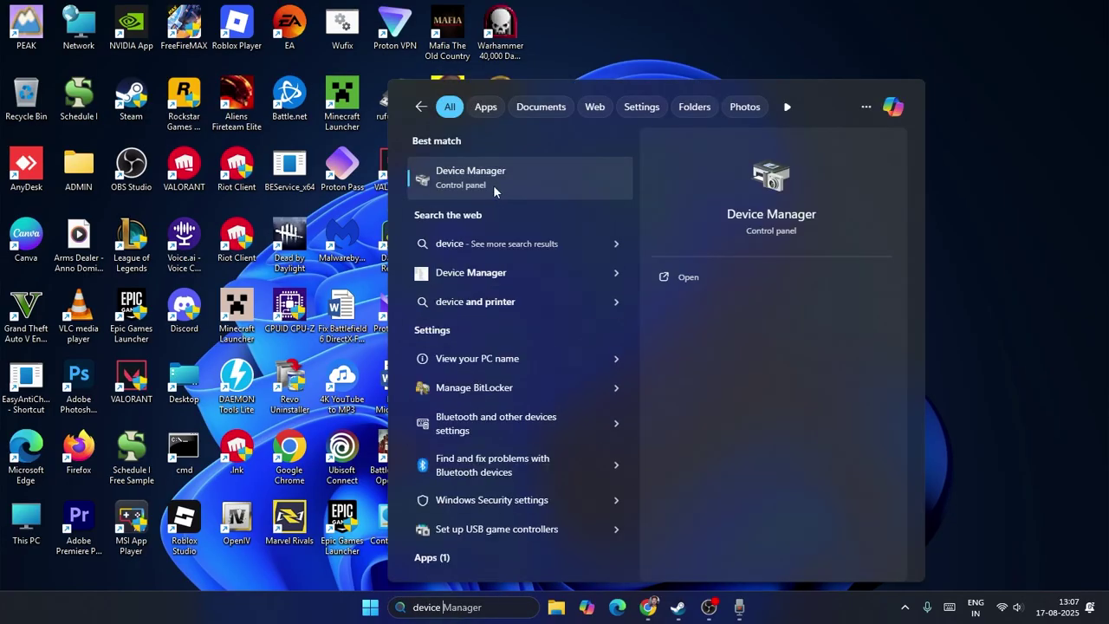
left_click(493, 184)
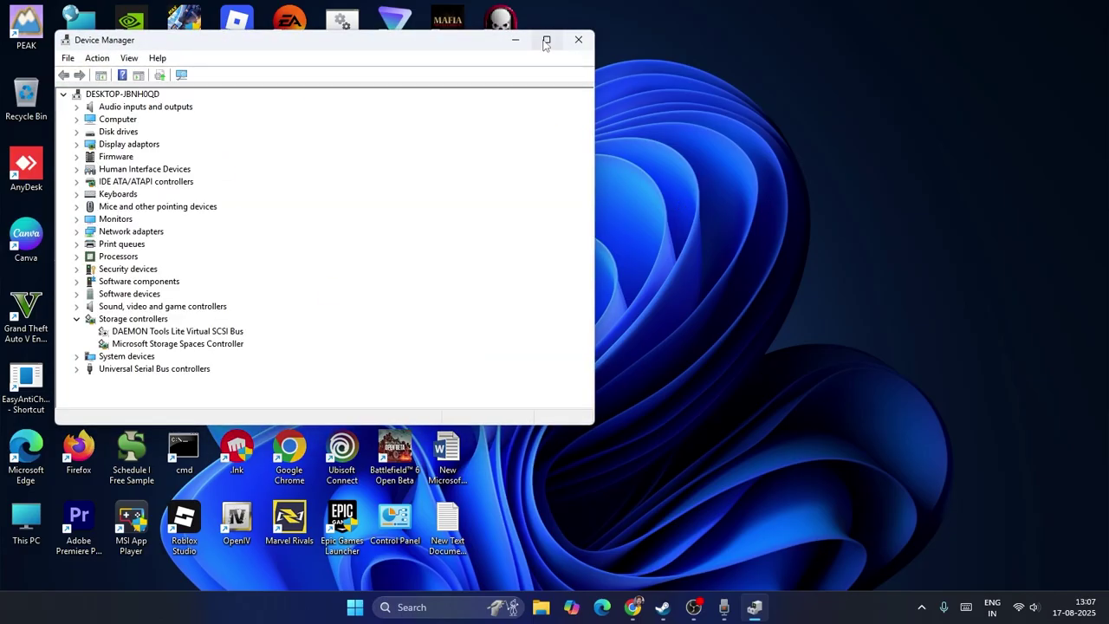
left_click(546, 40)
Step: Expand the Sound, video and game controllers category and open the properties of High Definition Audio Device
left_click(22, 285)
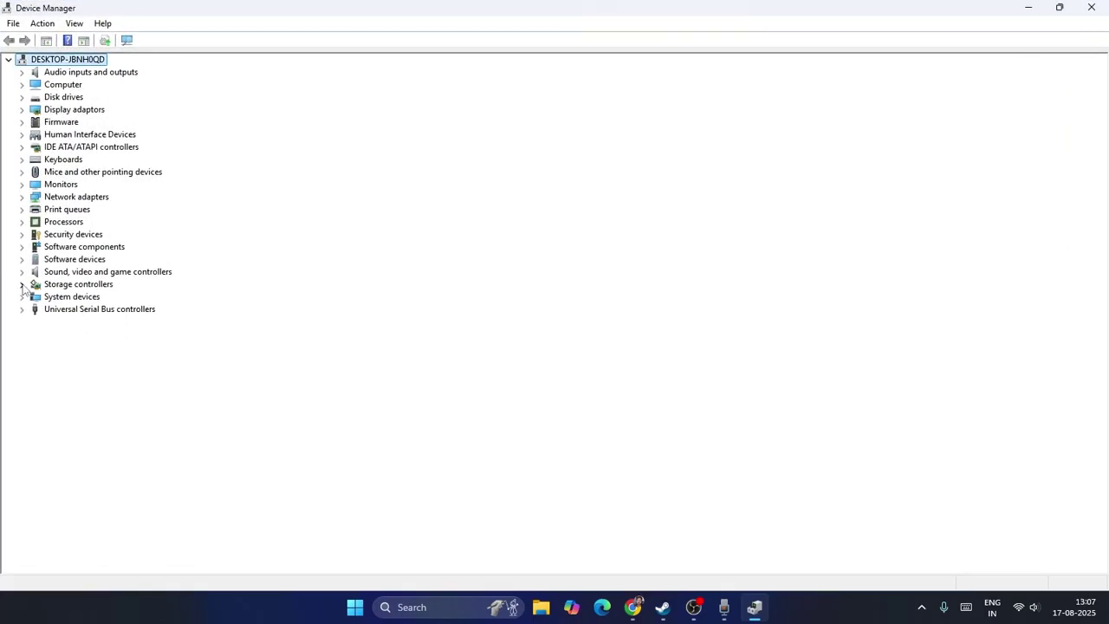
left_click(21, 272)
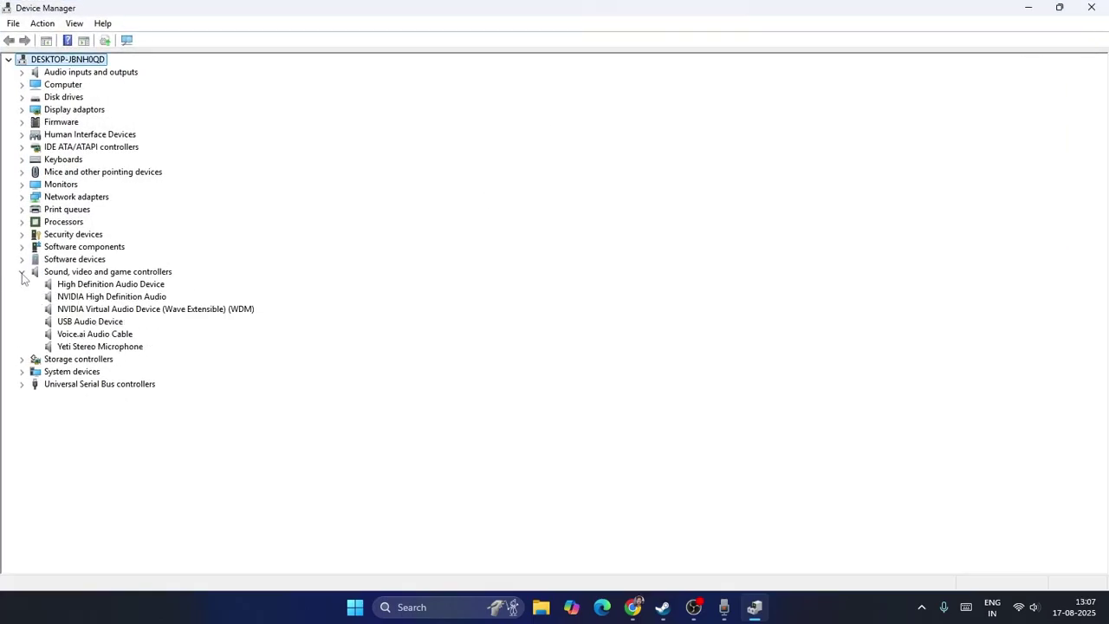
right_click(147, 289)
left_click(195, 368)
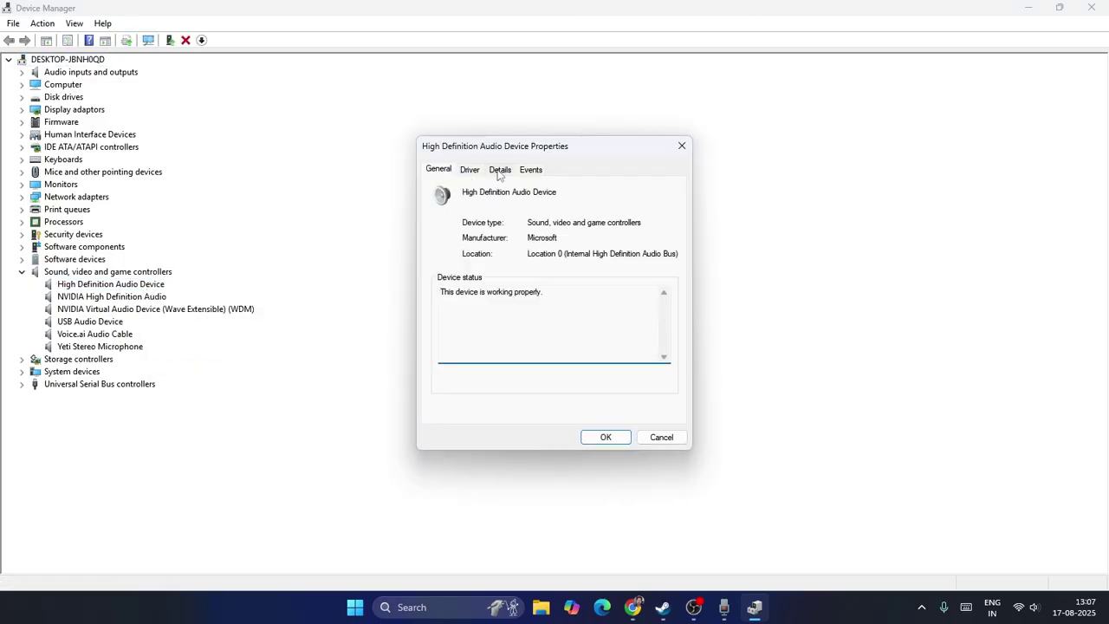
Step: Check the High Definition Audio Device's driver date, and close its properties and Device Manager
left_click(500, 173)
left_click(466, 176)
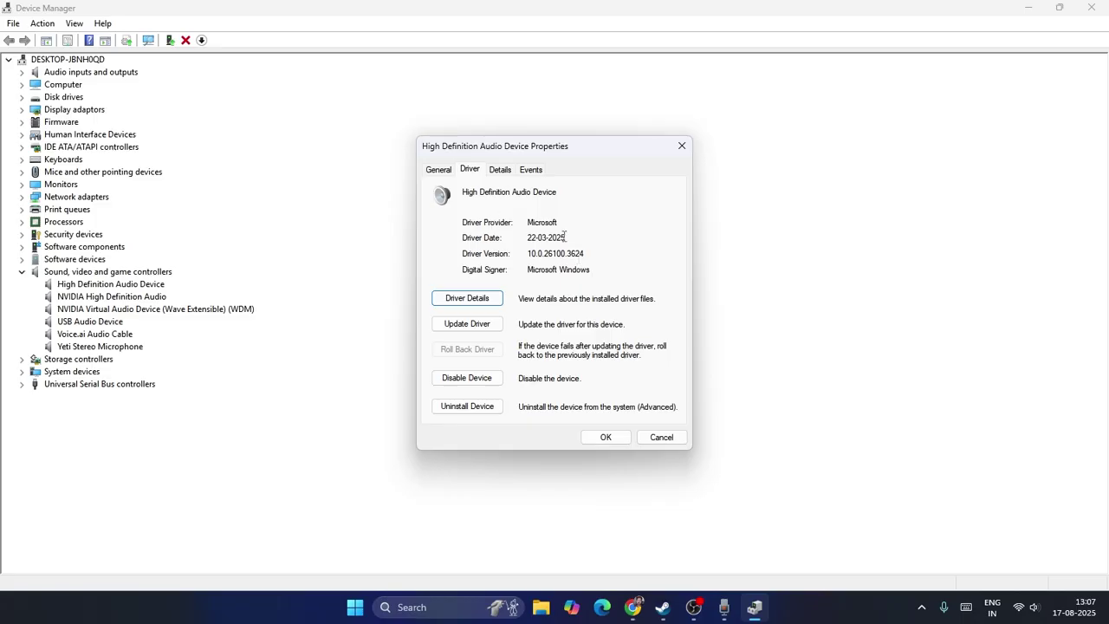
left_click_drag(565, 235, 550, 237)
left_click(575, 239)
left_click(681, 146)
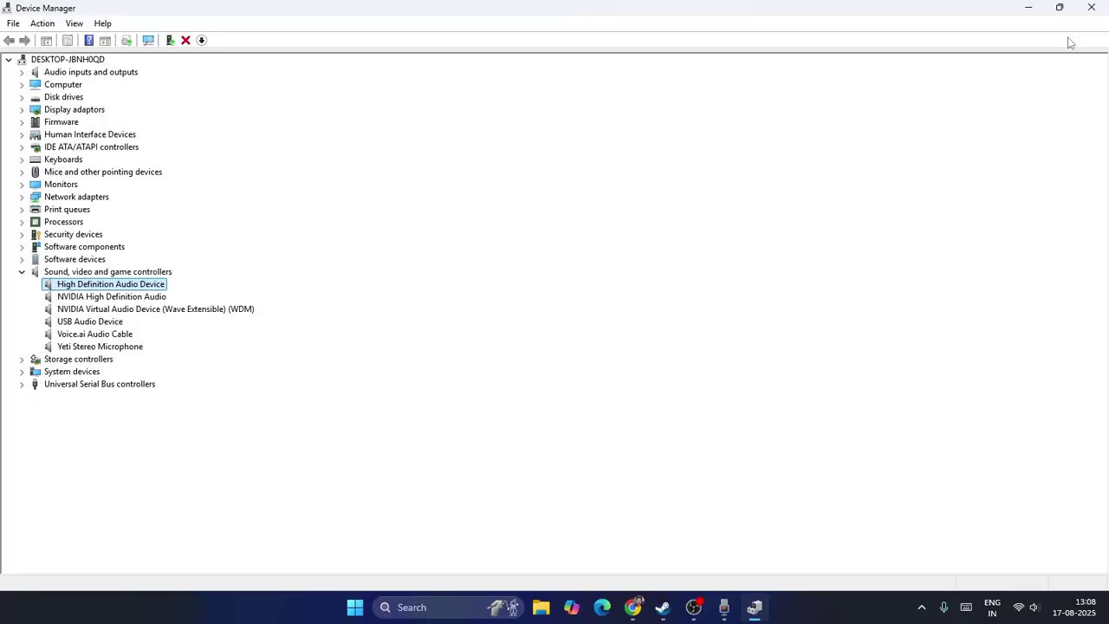
left_click(1091, 8)
Step: Switch to Chrome and search Google for "realtek r audio download"
left_click(648, 606)
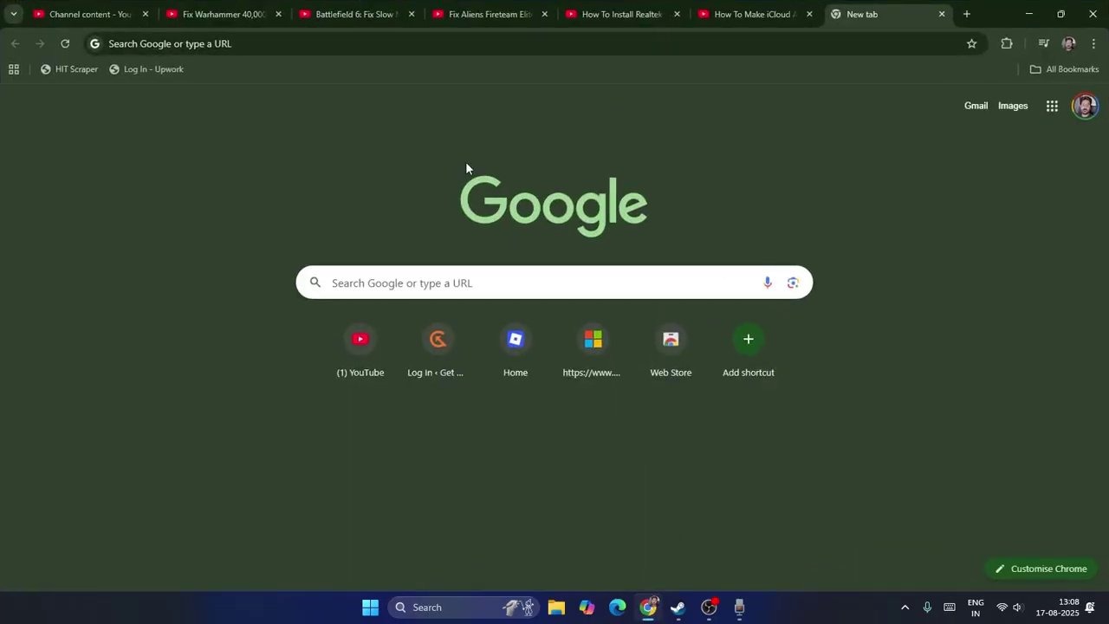
left_click(408, 274)
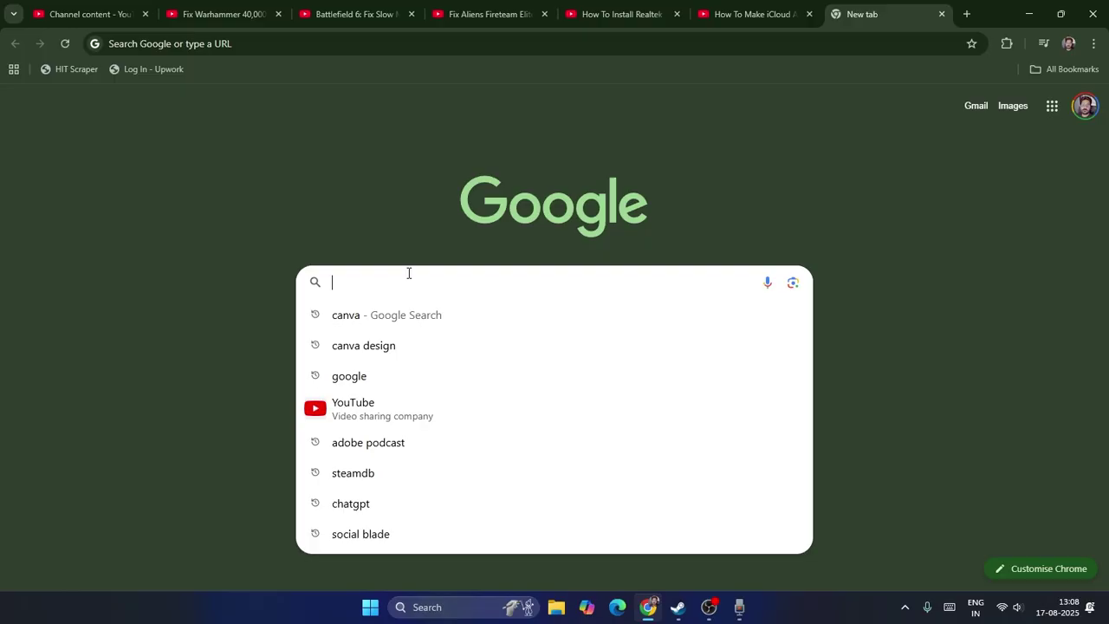
type("realt")
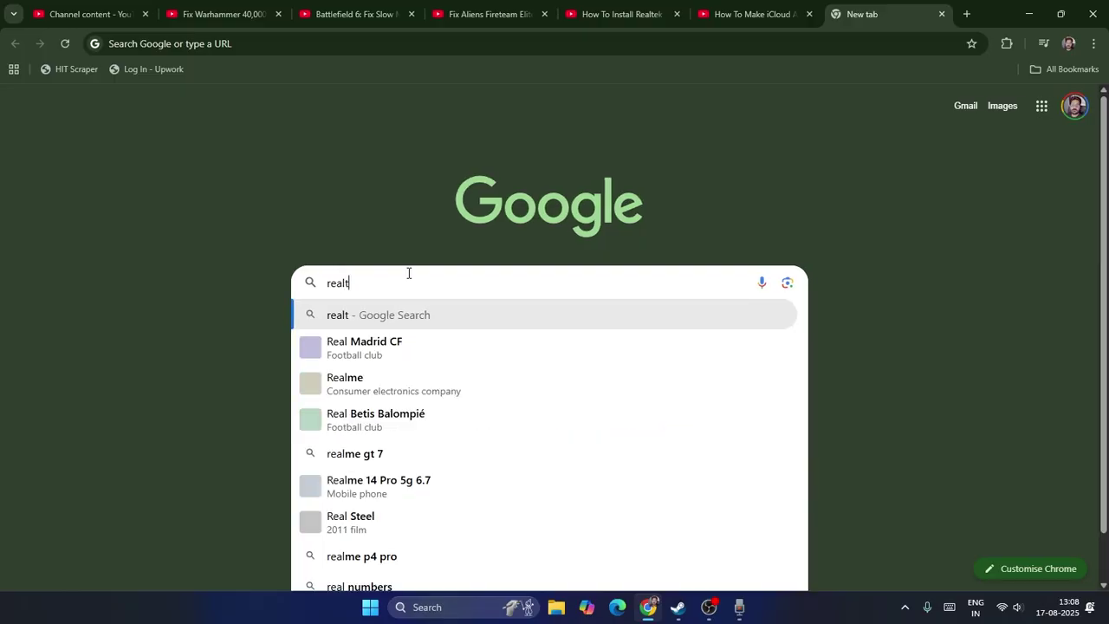
type("ek r audio do")
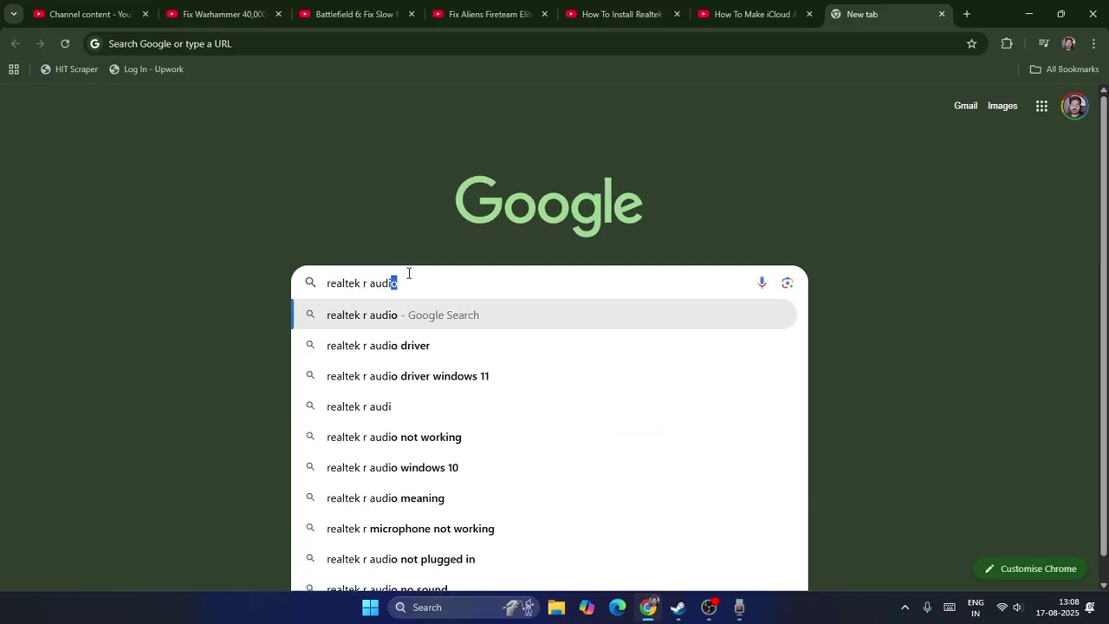
key("Down")
key("Down")
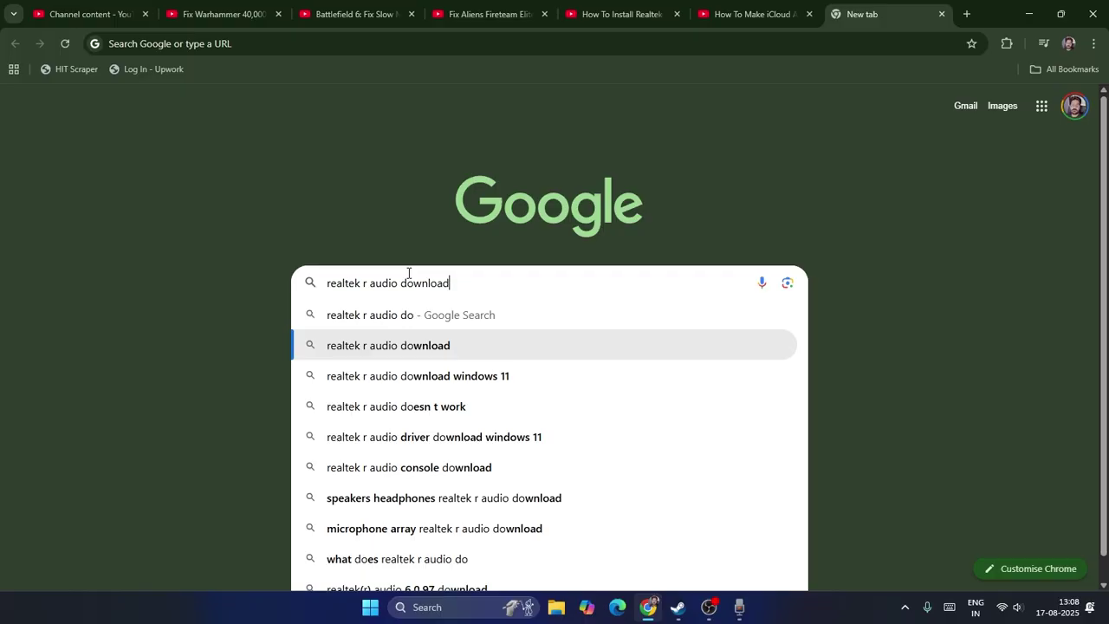
key("Up")
key("Escape")
key("Return")
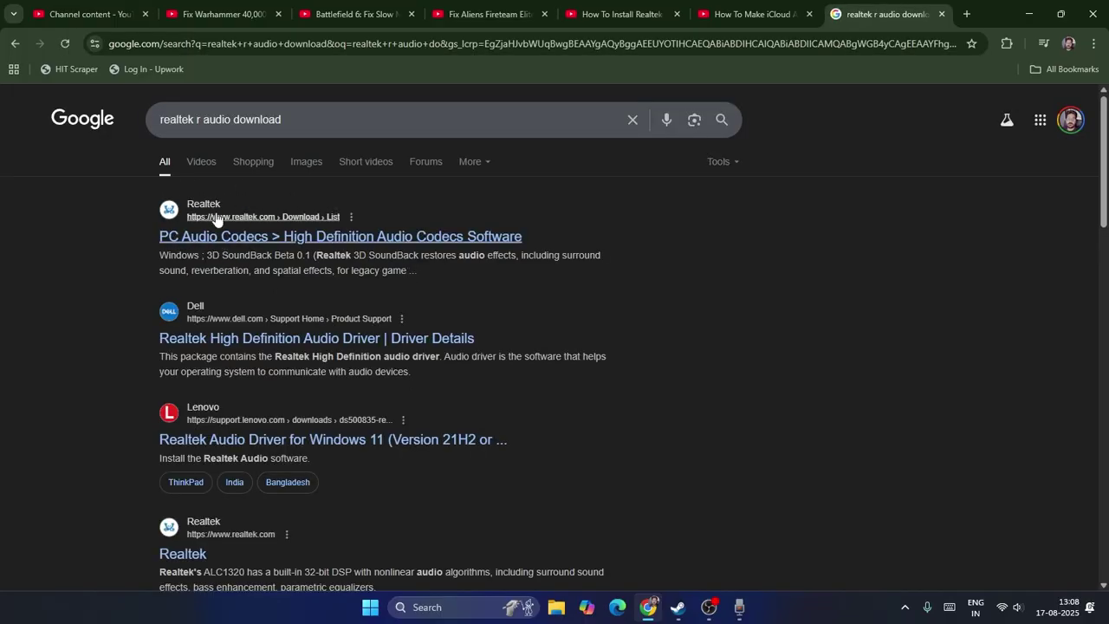
Step: Open Realtek's High Definition Audio Codecs Software page and choose the 64bits Windows driver (Executable file) for download
left_click(303, 238)
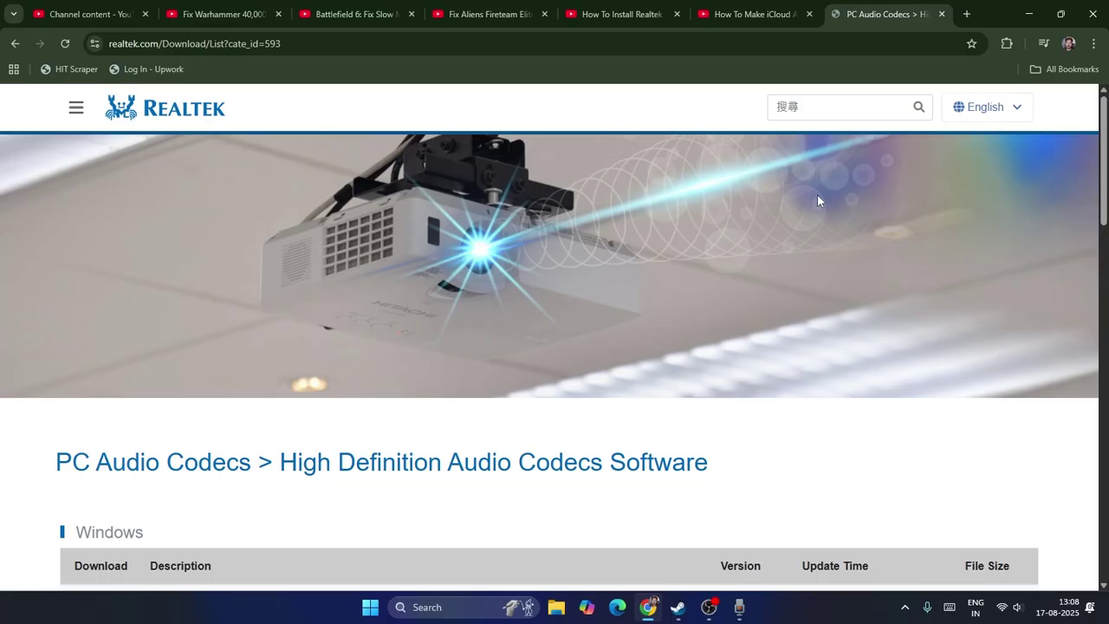
scroll(794, 204, "down", 2)
scroll(792, 203, "down", 2)
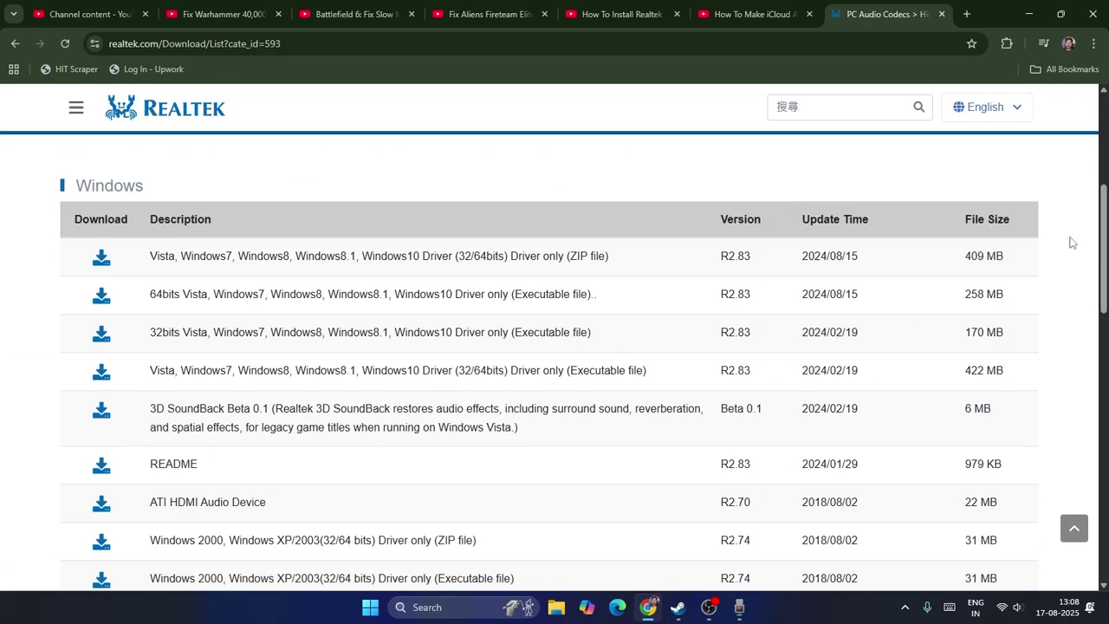
scroll(1068, 241, "down", 3)
scroll(1068, 246, "up", 4)
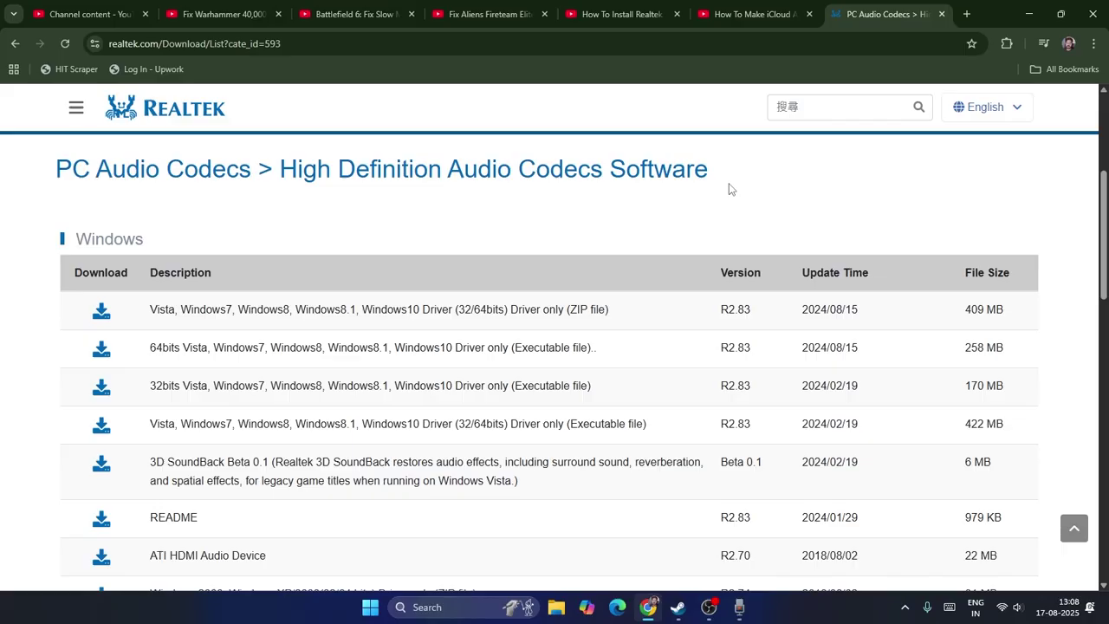
scroll(730, 185, "down", 2)
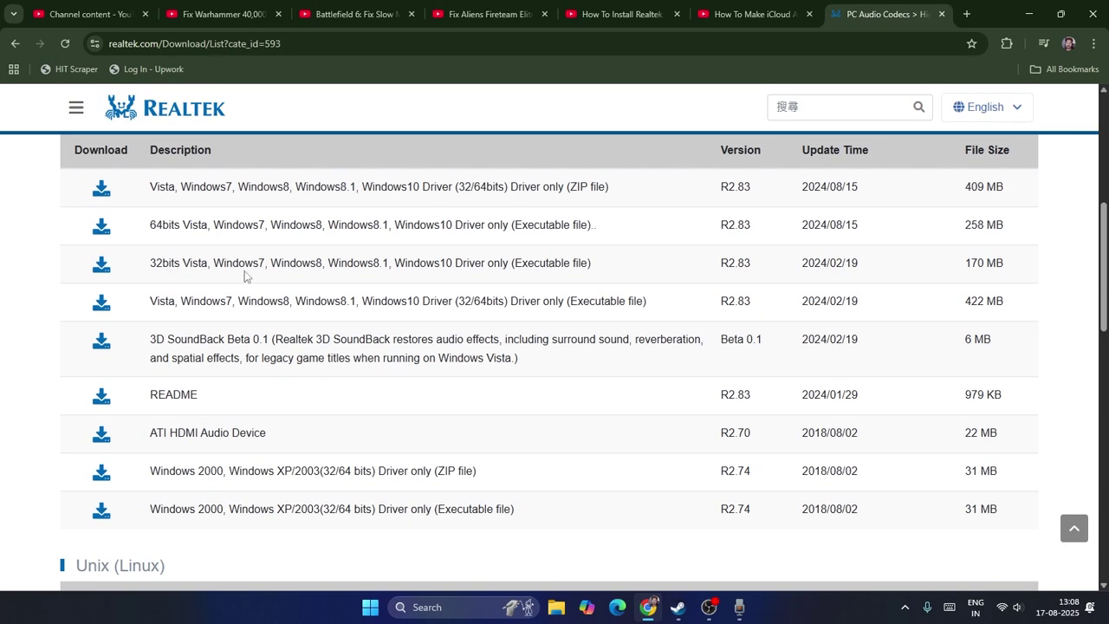
double_click(153, 224)
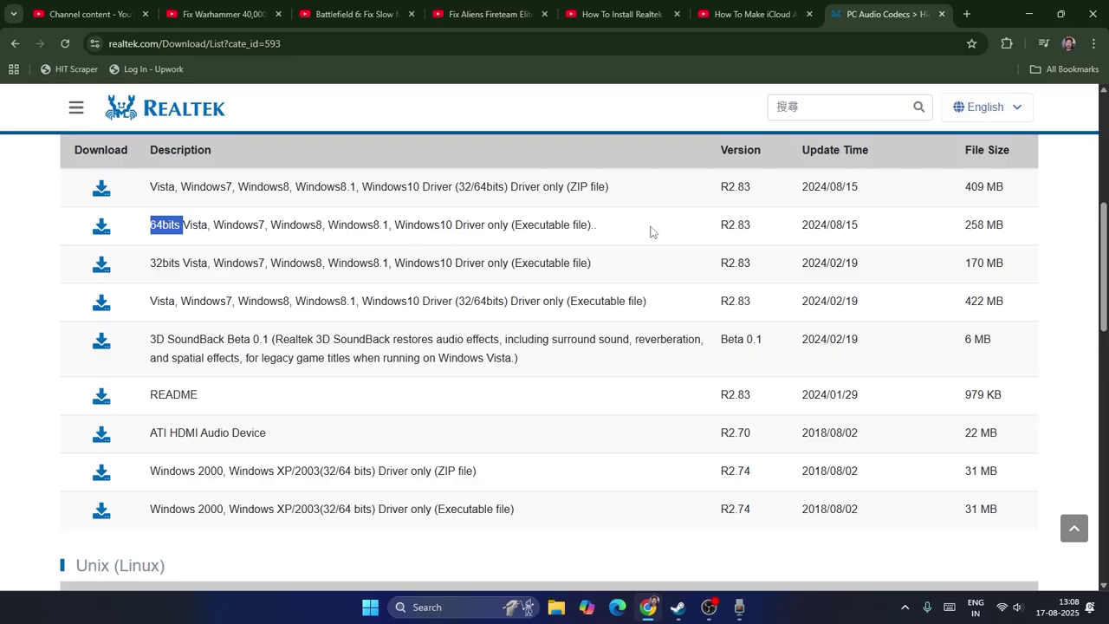
left_click(101, 227)
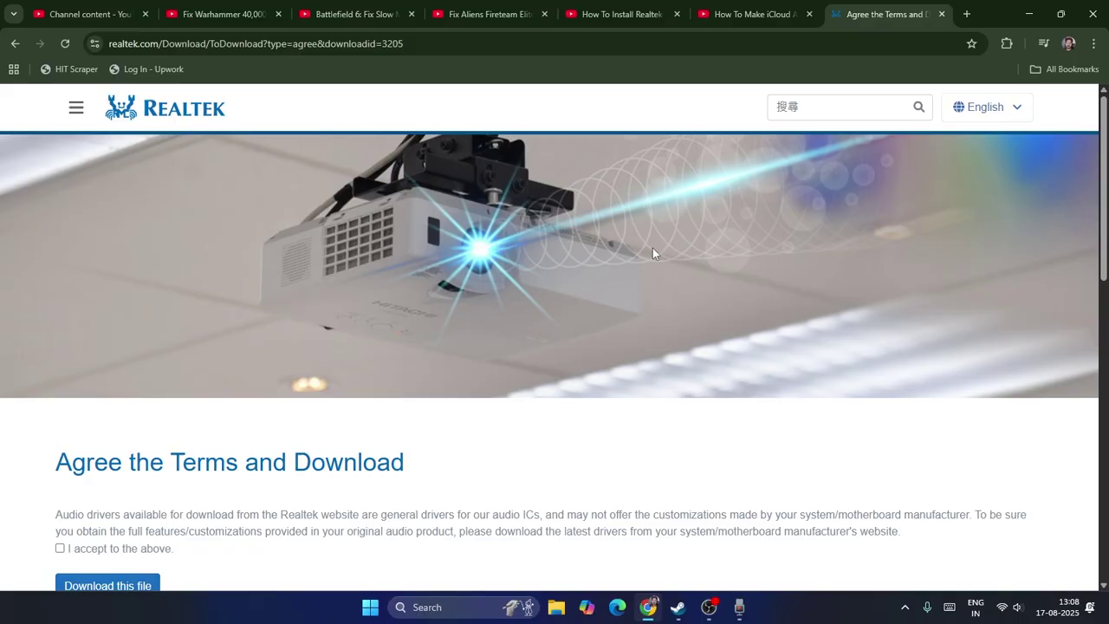
Step: Accept the download terms and request the driver file
scroll(606, 264, "down", 4)
scroll(603, 262, "up", 1)
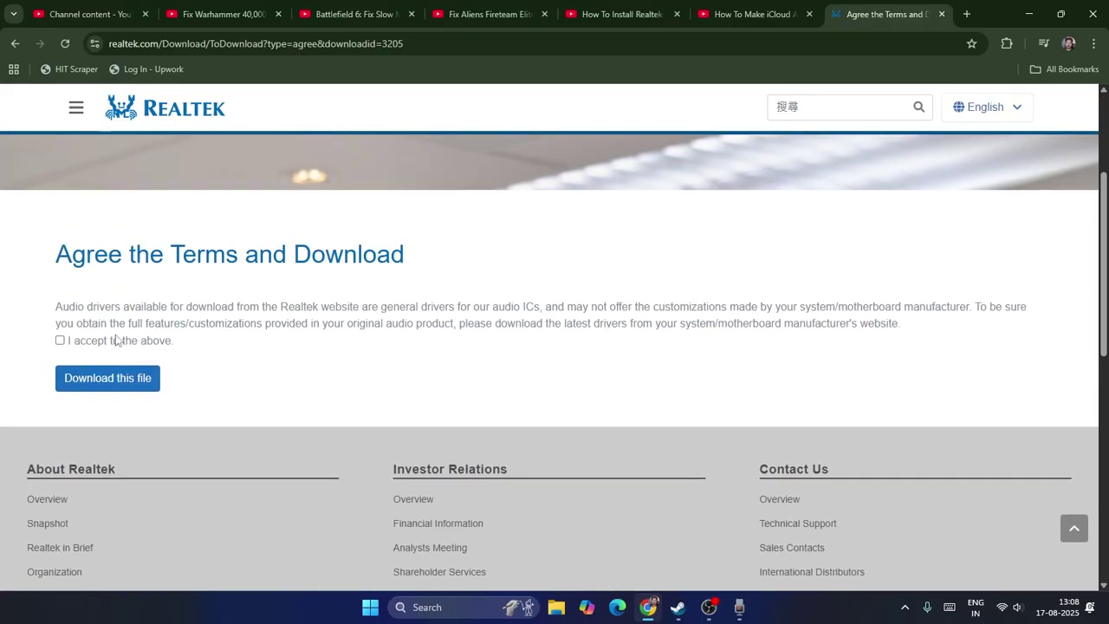
left_click(60, 342)
left_click(126, 387)
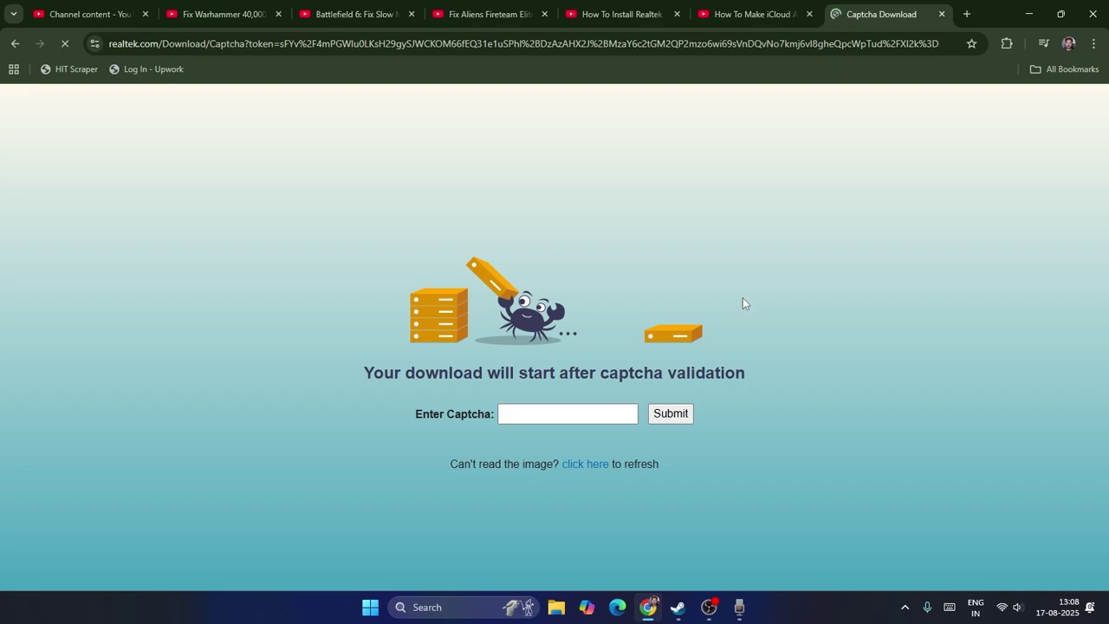
Step: Try to validate the download by entering and submitting the captcha code shown in the image
left_click(550, 413)
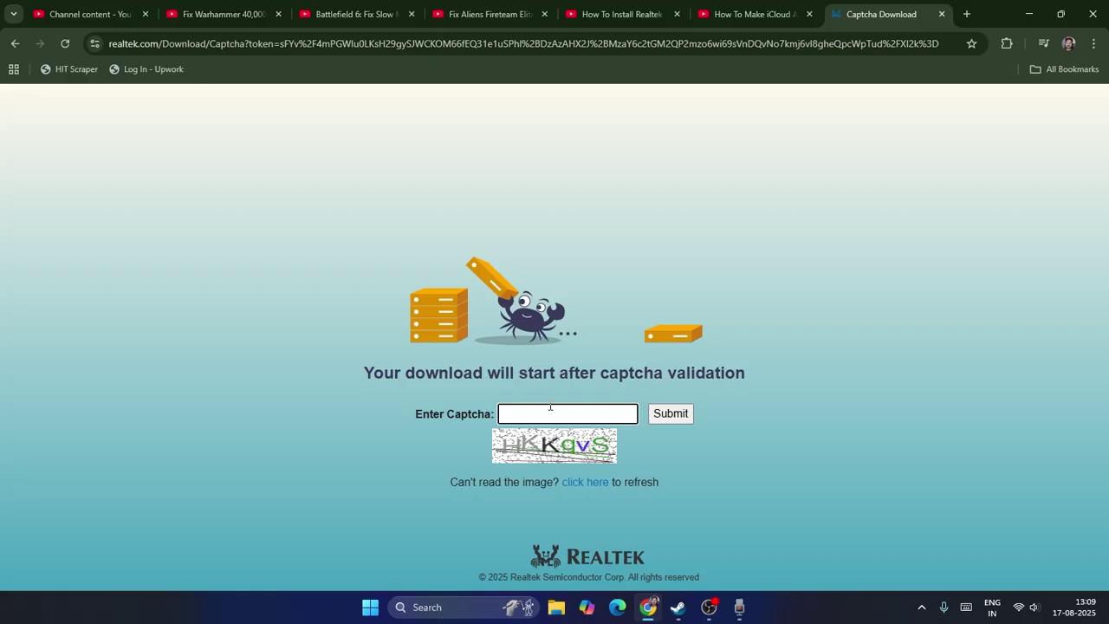
type("HKKgvS")
left_click(677, 422)
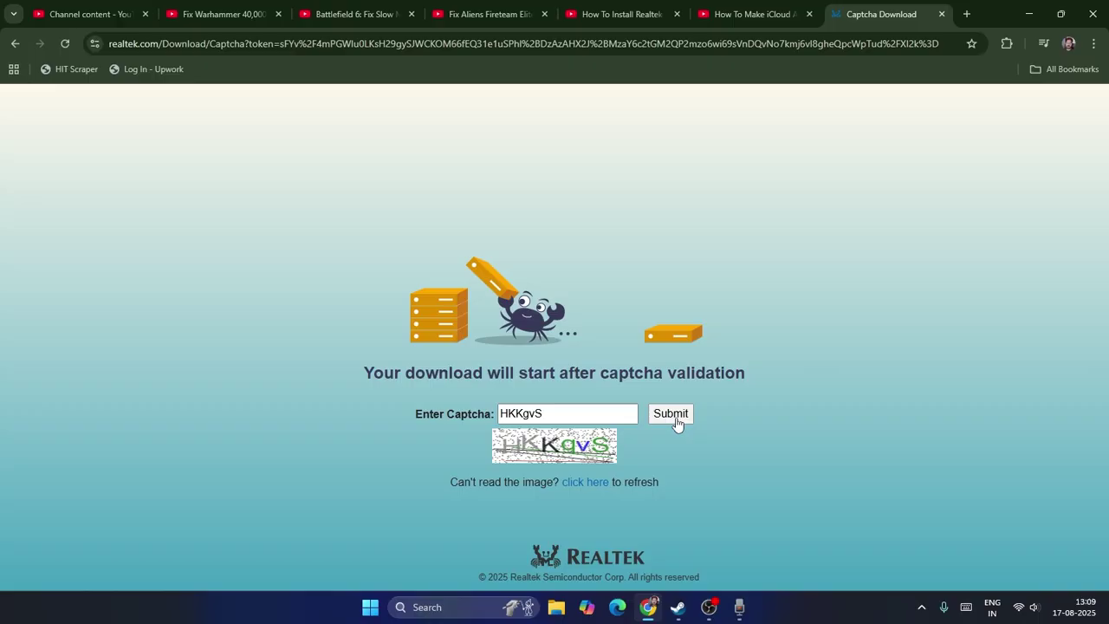
Step: Clear the captcha field, enter the code from the newly shown captcha image and submit it to start the download
left_click(564, 428)
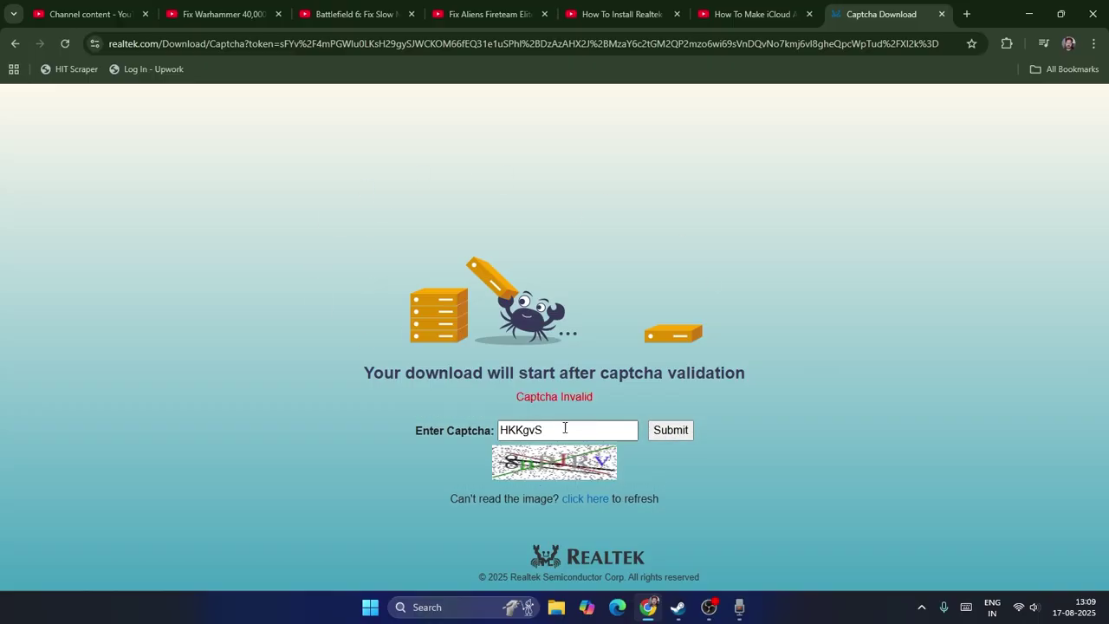
key("BackSpace")
key("BackSpace")
key("BackSpace")
key("BackSpace")
key("BackSpace")
key("BackSpace")
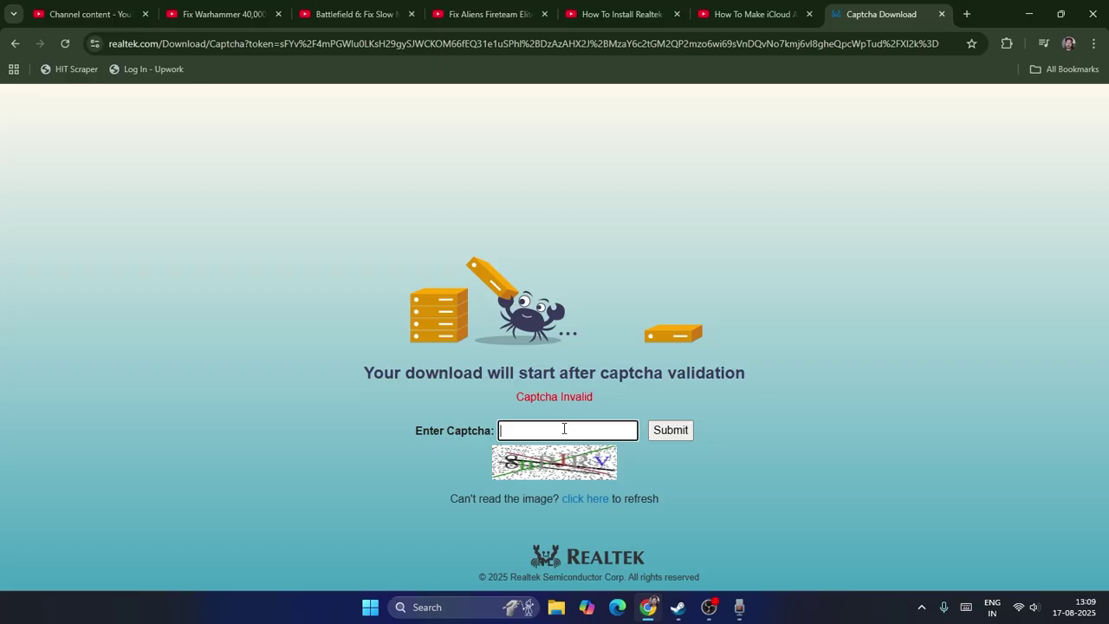
type("8UJ")
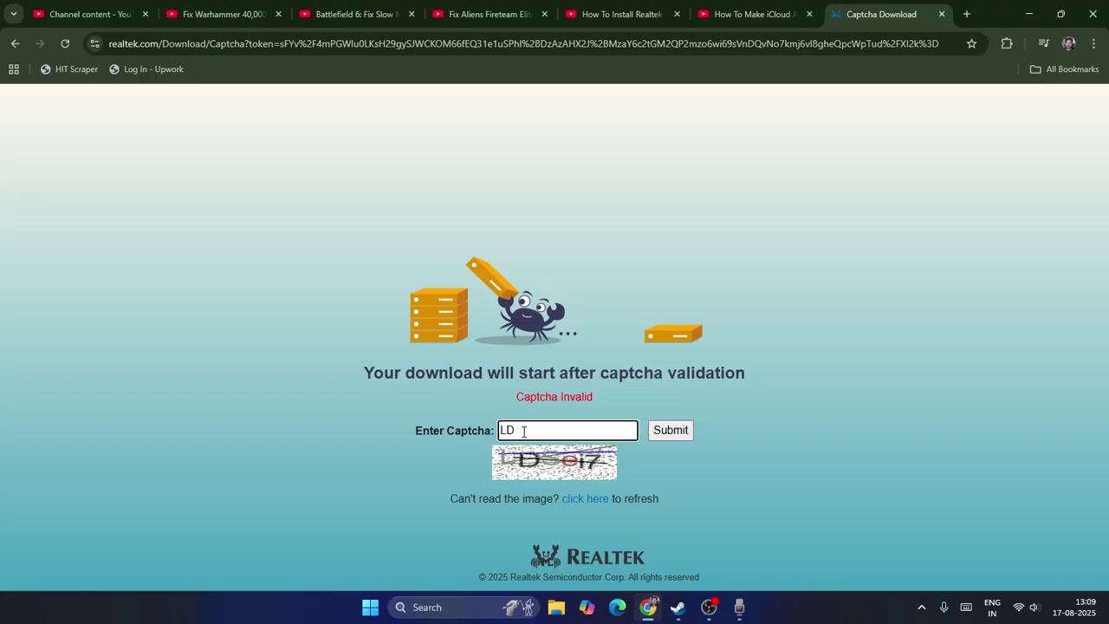
type("sei7")
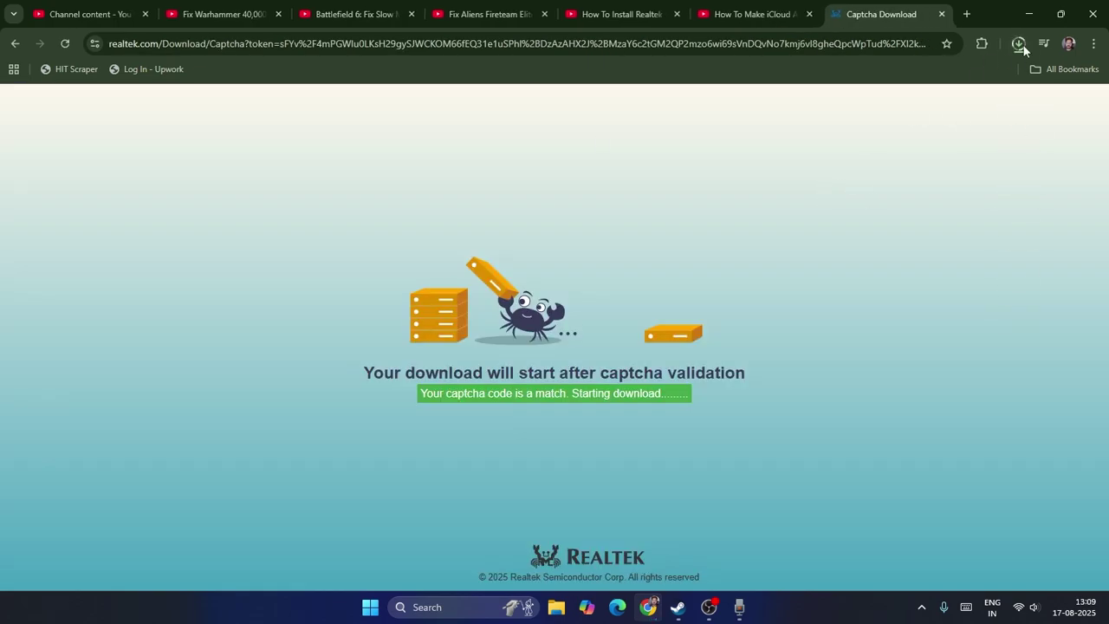
Step: Pause the download of 64bit_Win7_Win8_Win81_Win10_R283.exe in the recent download history and minimize the browser
left_click(1020, 45)
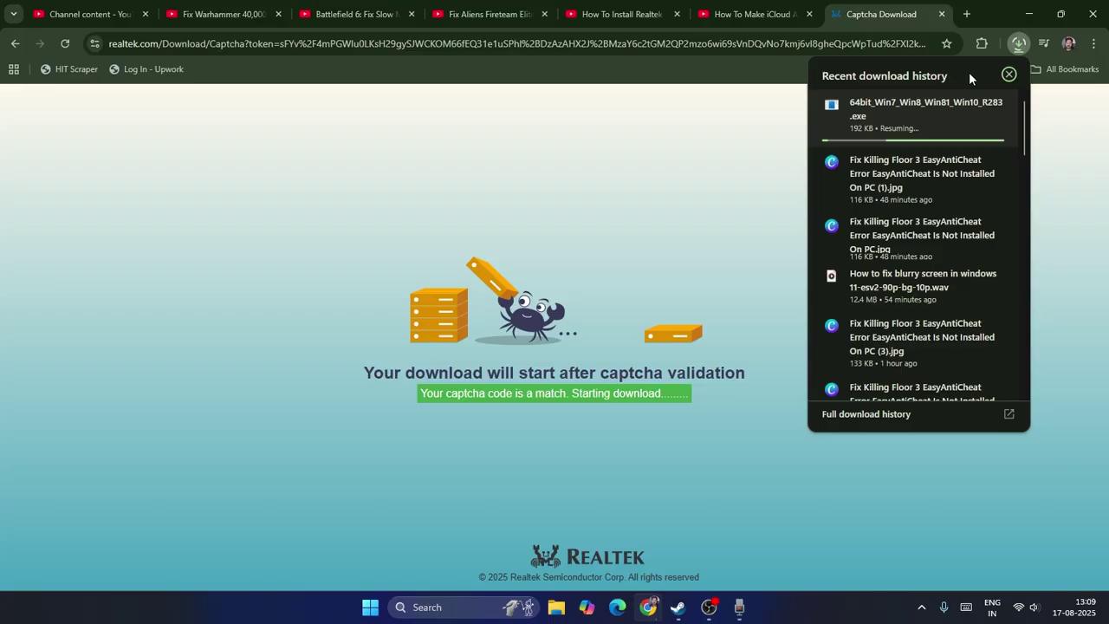
left_click(970, 105)
left_click(763, 149)
left_click(1018, 45)
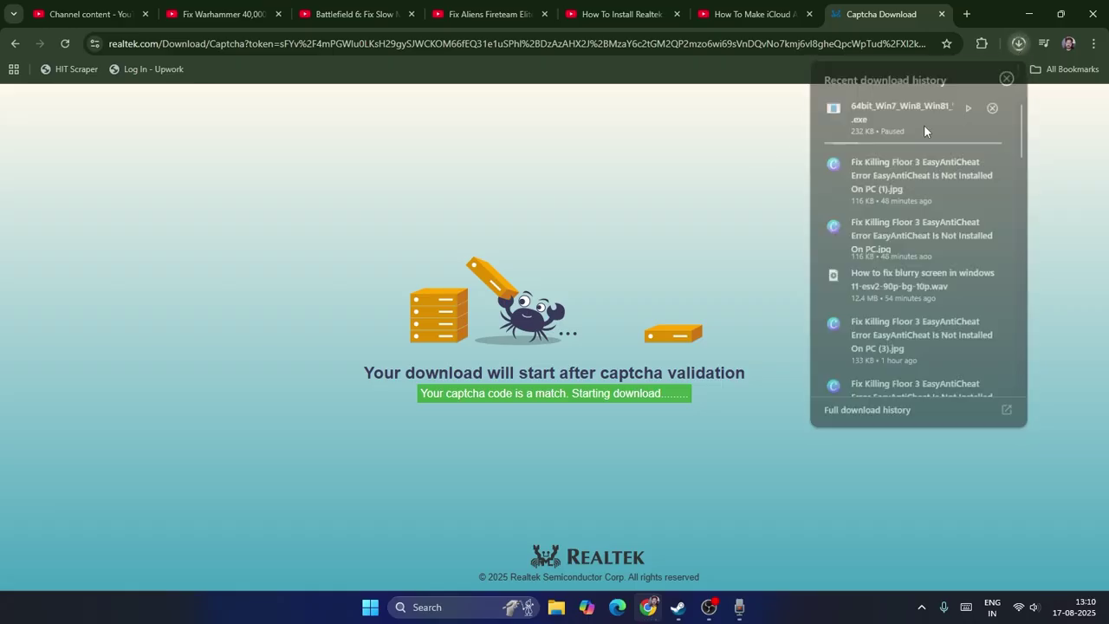
left_click(810, 148)
left_click(1029, 15)
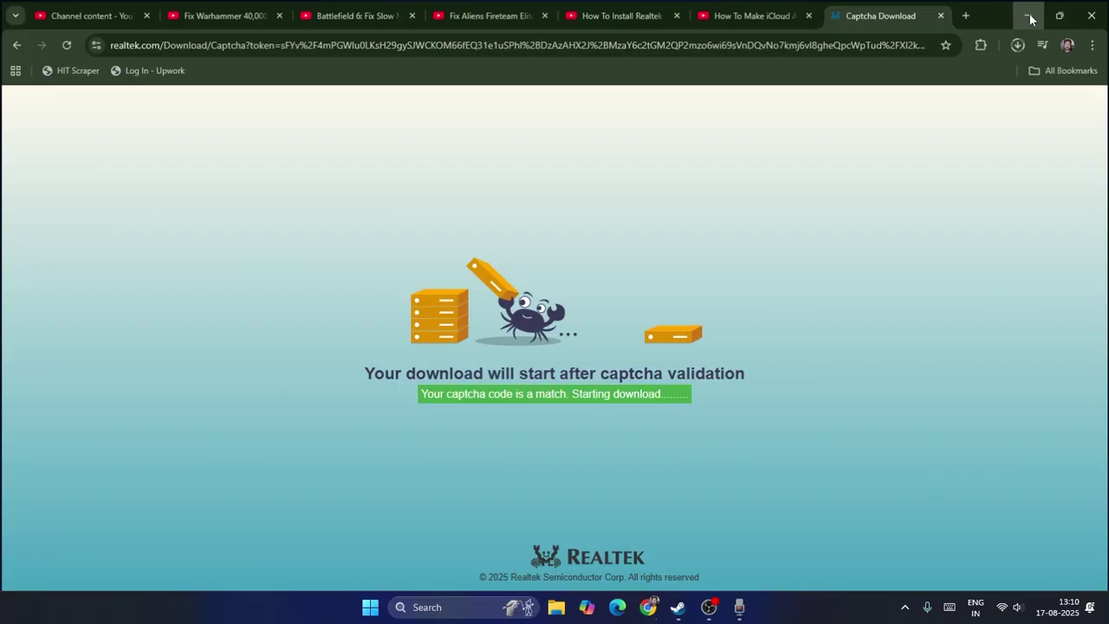